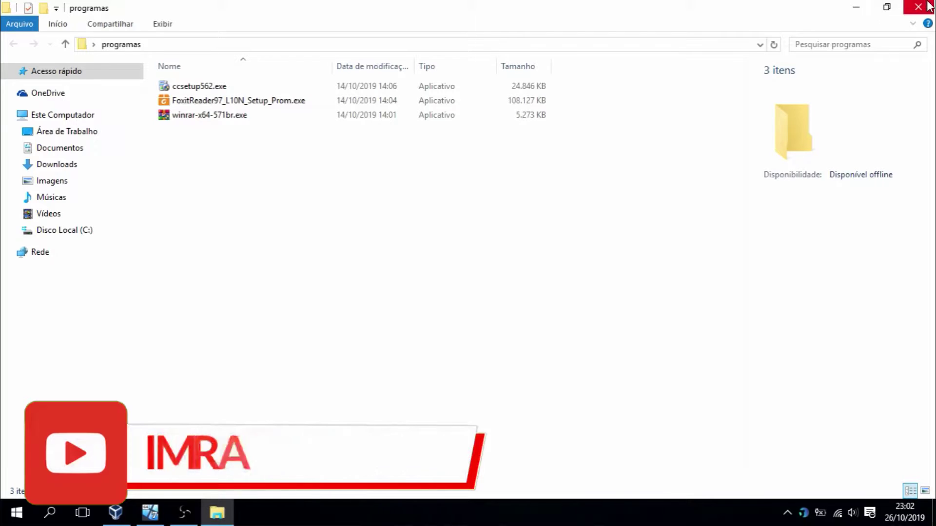
Insert the Guest Additions CD image into the running Windows7 virtual machine and dismiss its AutoPlay window.
click(918, 7)
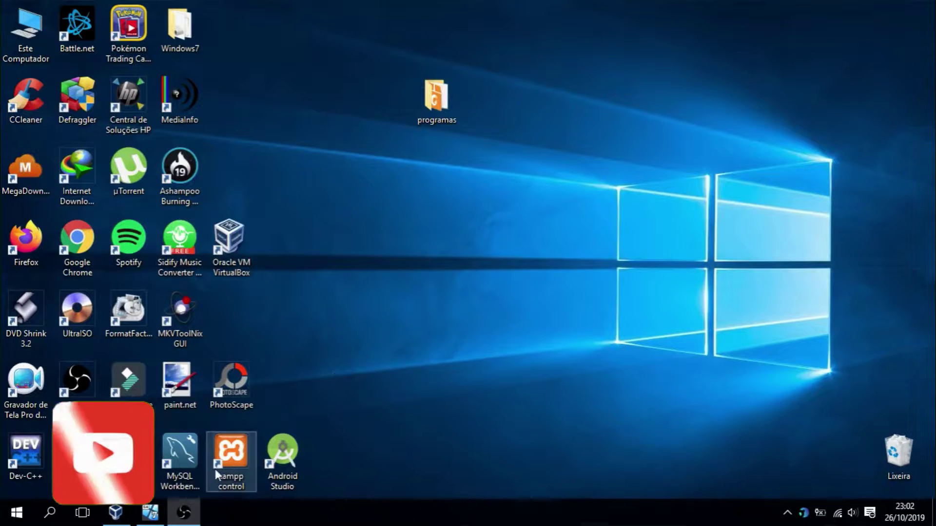
click(149, 512)
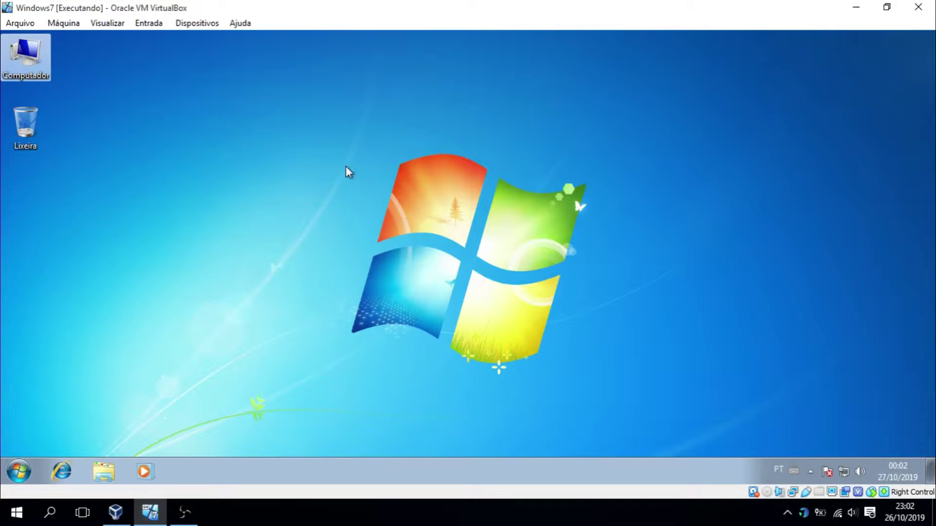
click(198, 24)
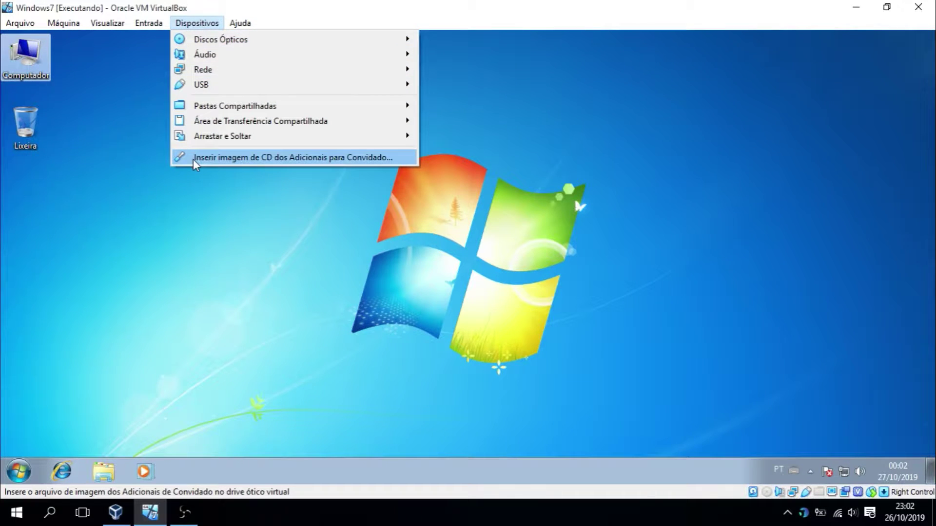
click(327, 154)
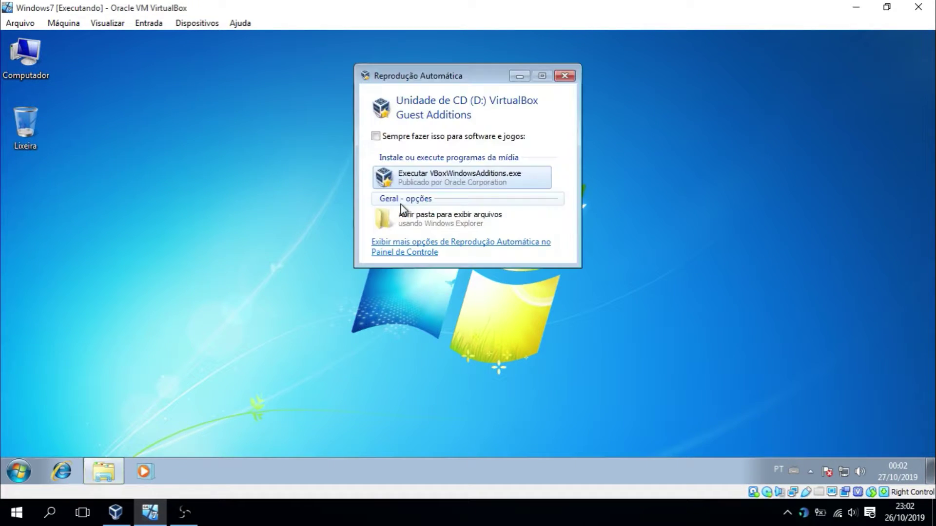
click(565, 77)
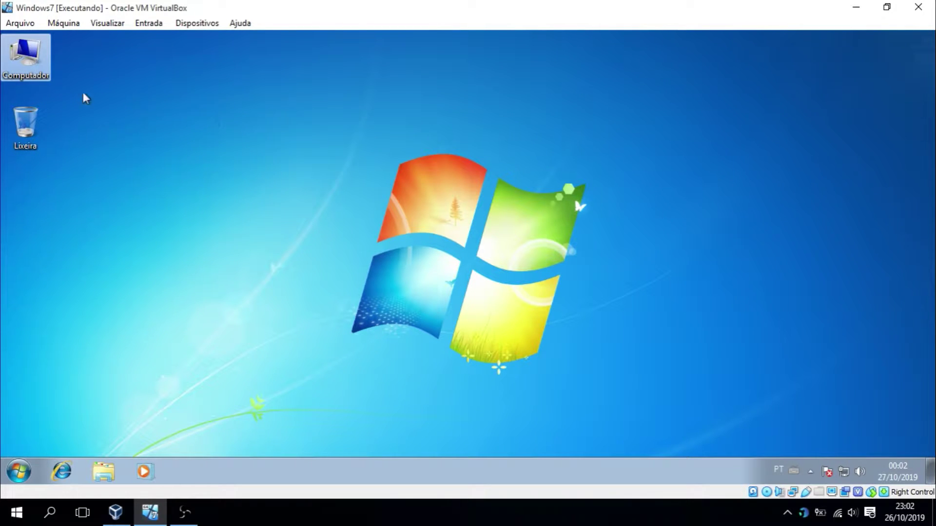
Run the VirtualBox Guest Additions 6.0.12 setup from the guest's CD drive (D:) and install it in the default folder.
double_click(34, 71)
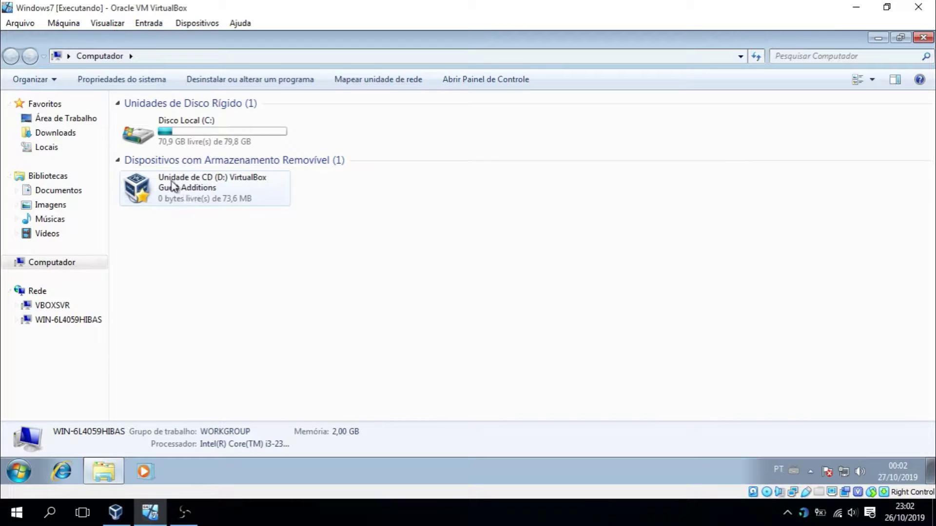
double_click(201, 195)
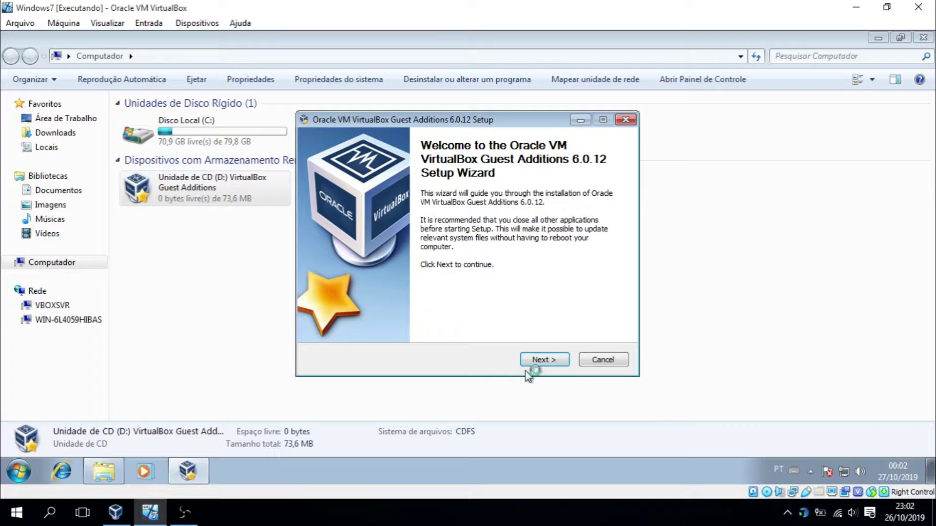
click(548, 361)
click(548, 362)
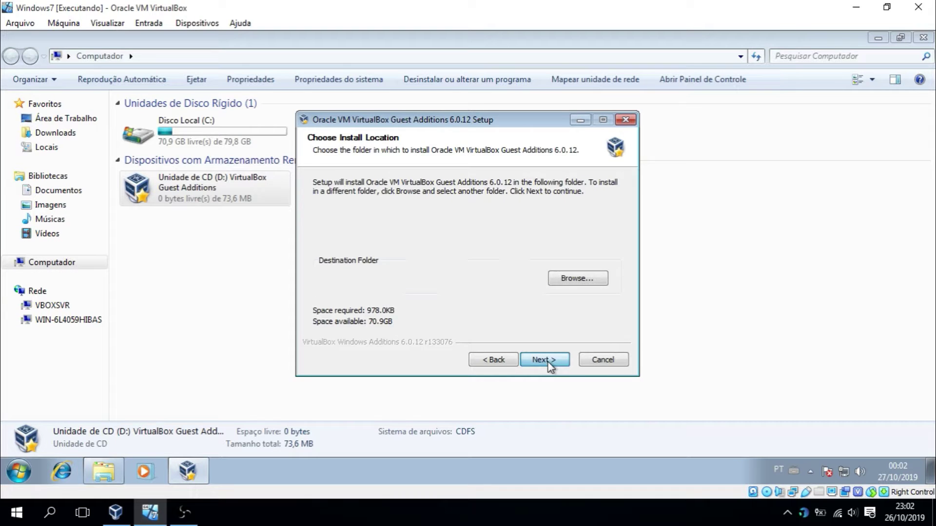
click(548, 360)
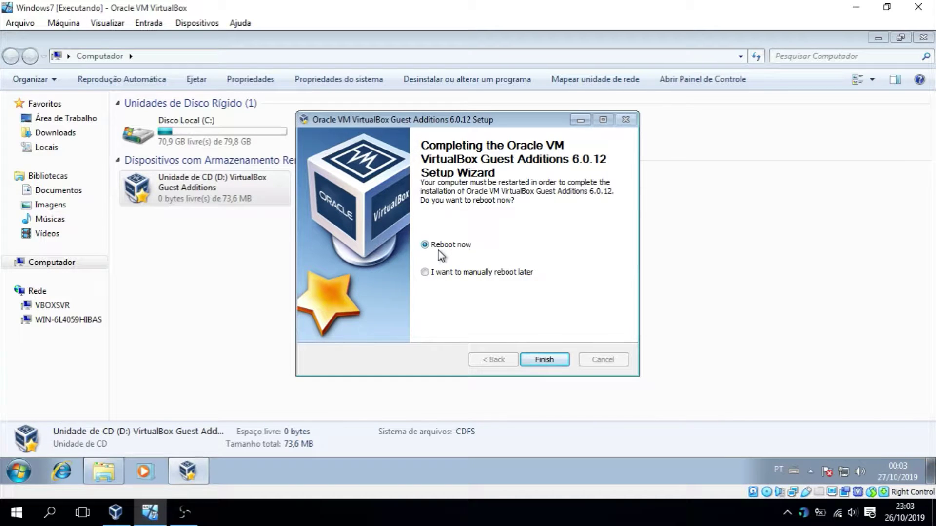
Reboot the guest to complete the Guest Additions installation and cancel the System Preparation Tool after startup.
click(547, 361)
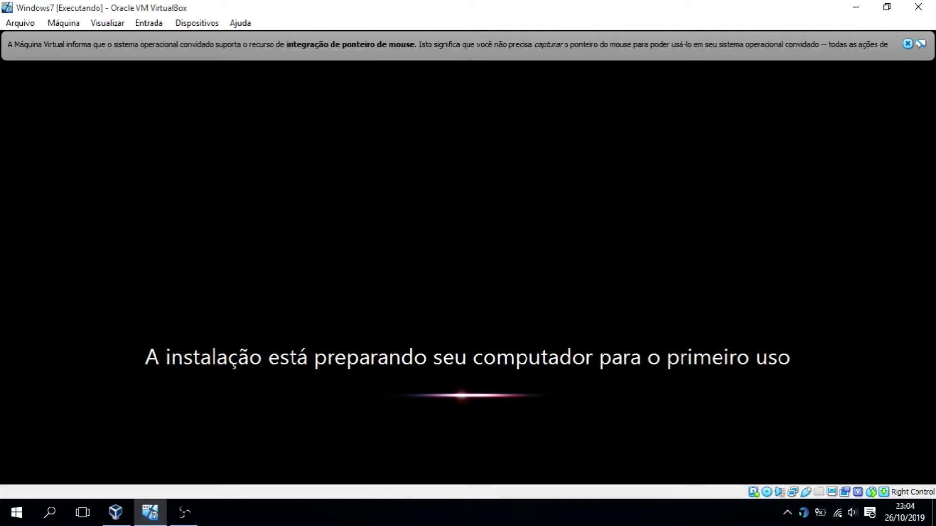
click(906, 45)
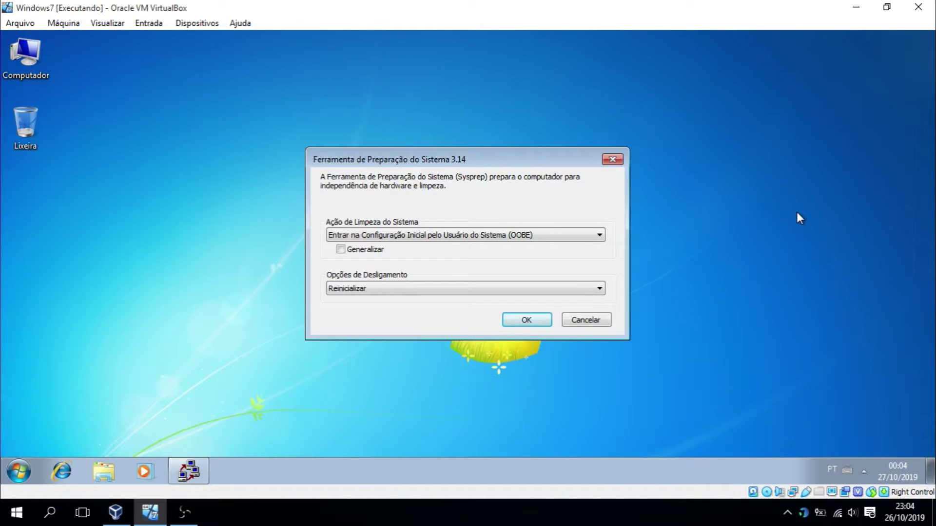
click(589, 323)
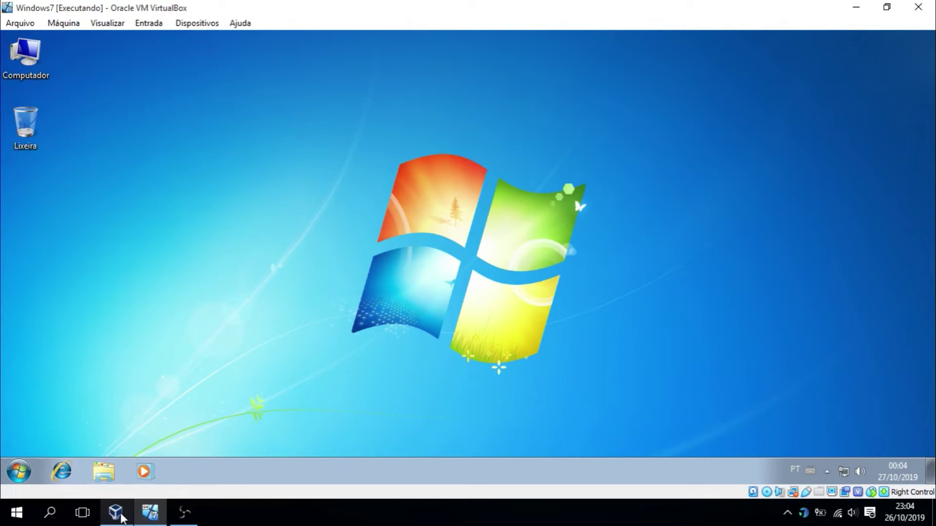
Open the shared folders settings of the Windows7 machine in the VirtualBox manager.
click(116, 521)
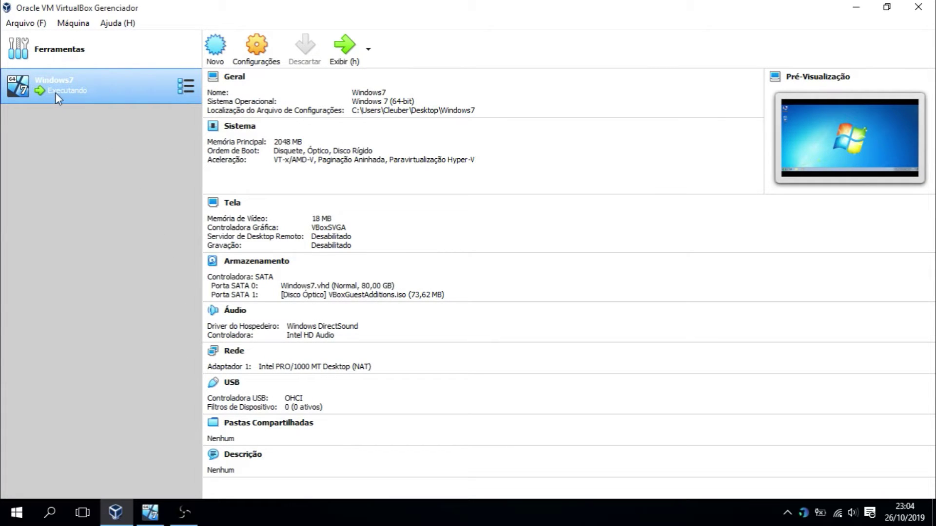
right_click(127, 89)
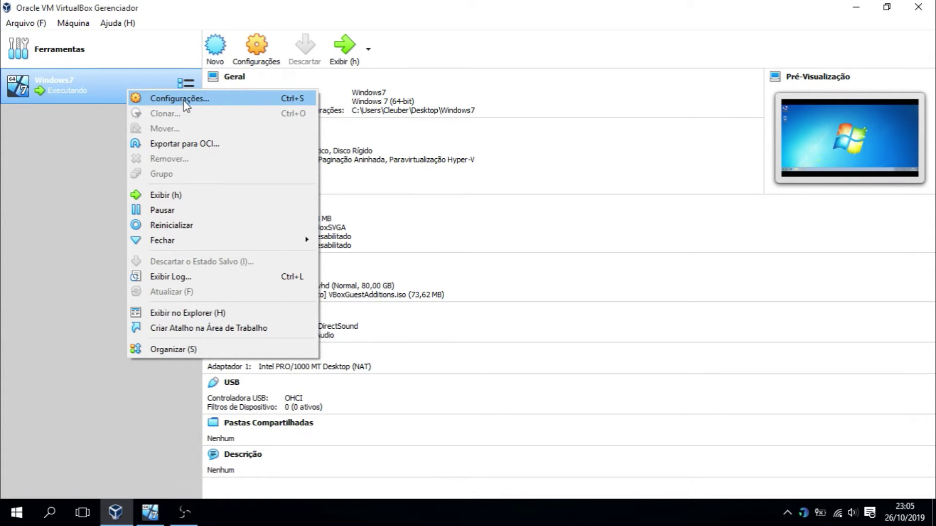
click(183, 100)
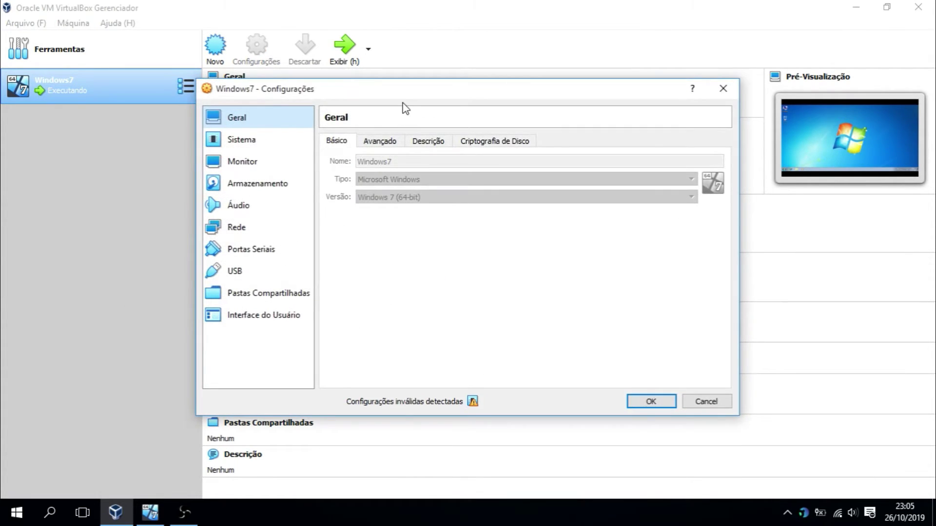
drag(404, 91, 384, 85)
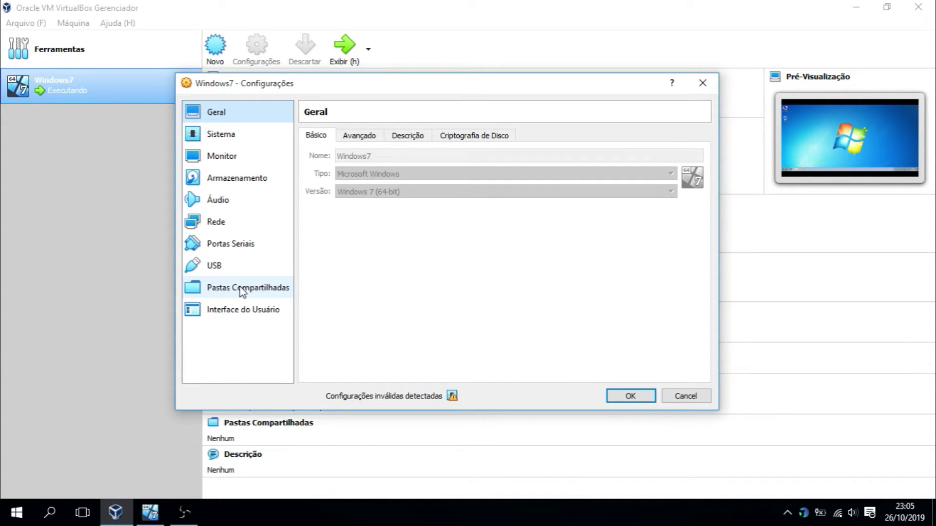
click(252, 288)
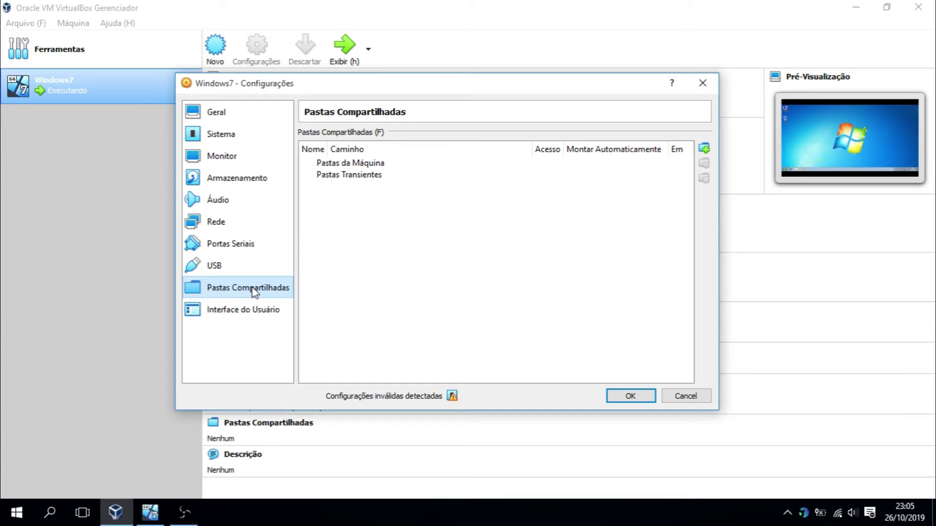
Add the host desktop folder programas as a permanent shared folder with automatic mounting, and save the machine settings.
click(704, 149)
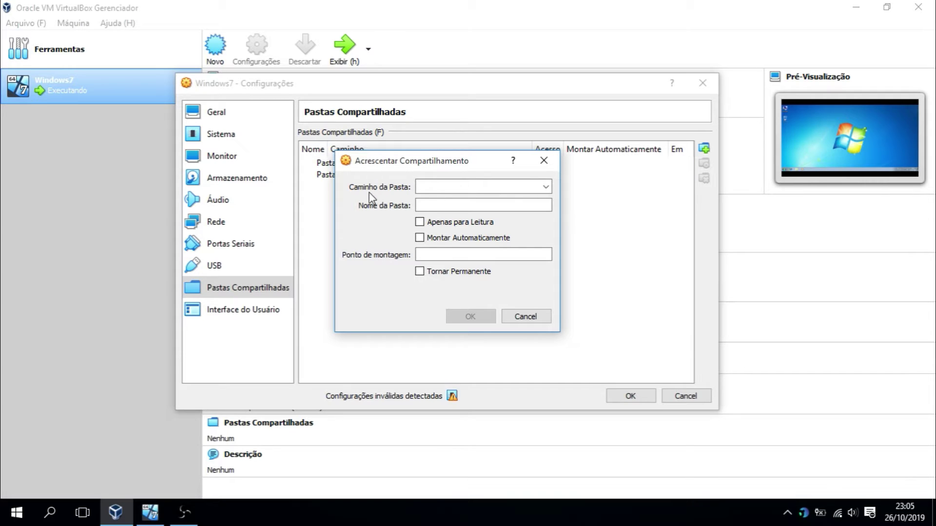
click(419, 238)
click(546, 188)
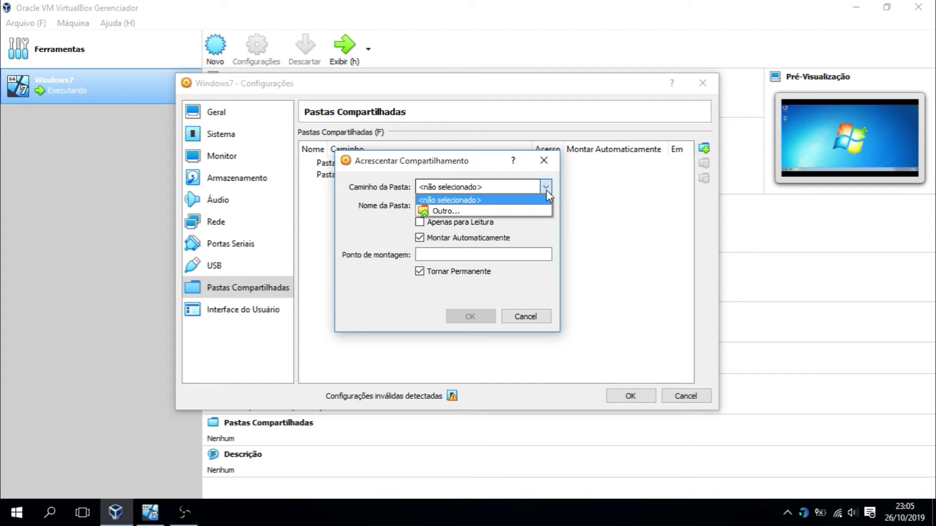
click(432, 212)
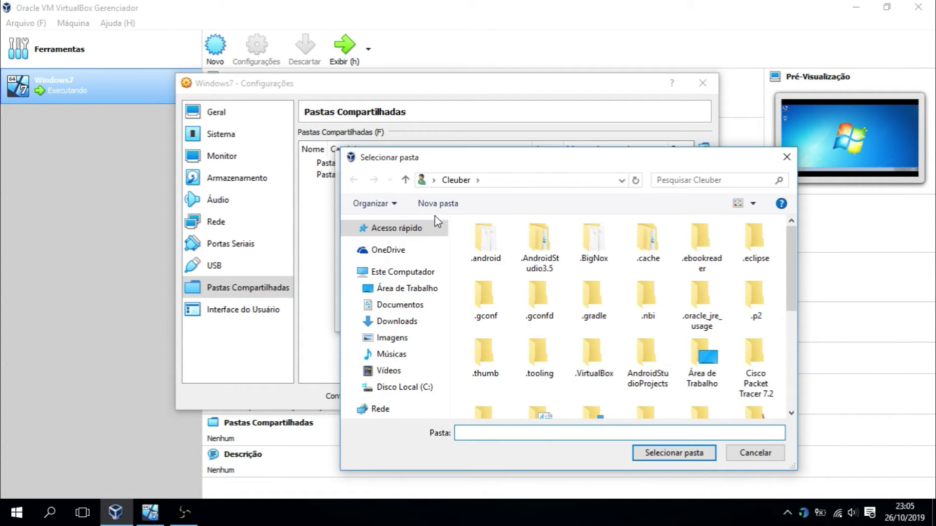
click(396, 290)
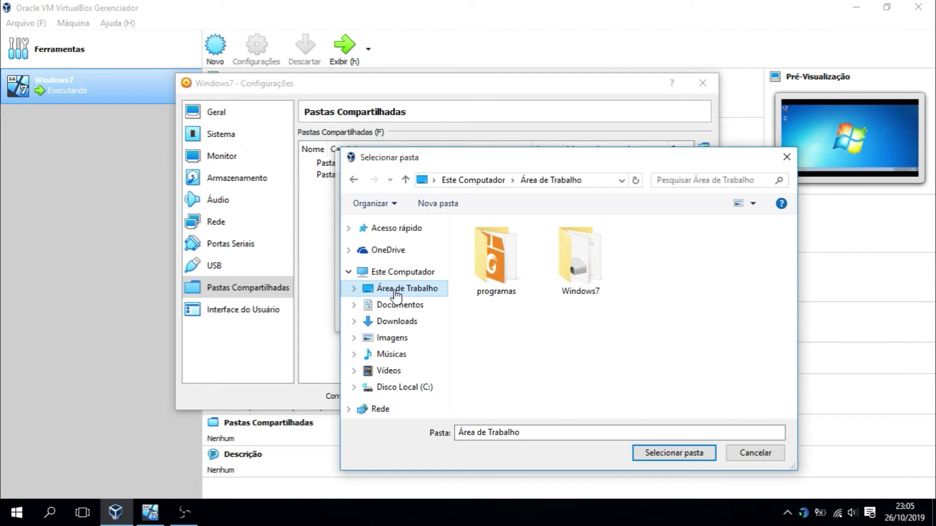
click(492, 291)
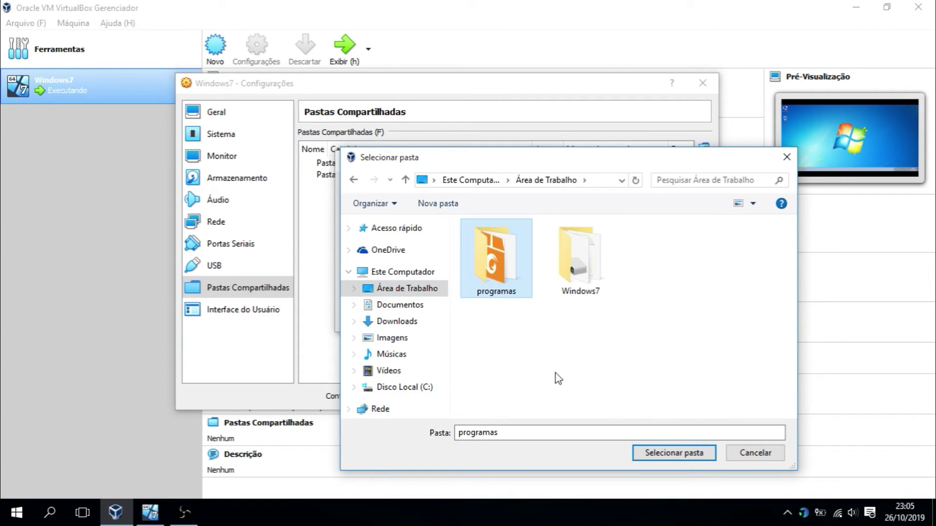
click(688, 455)
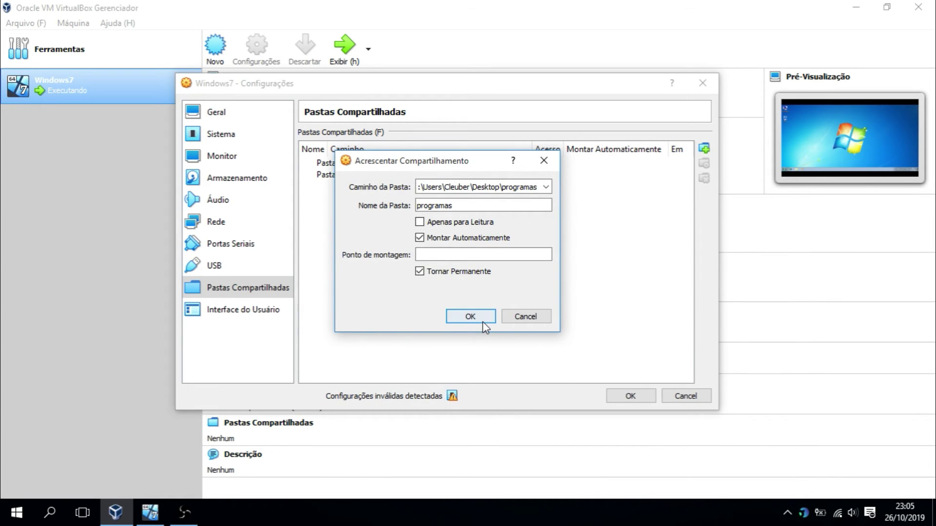
click(483, 321)
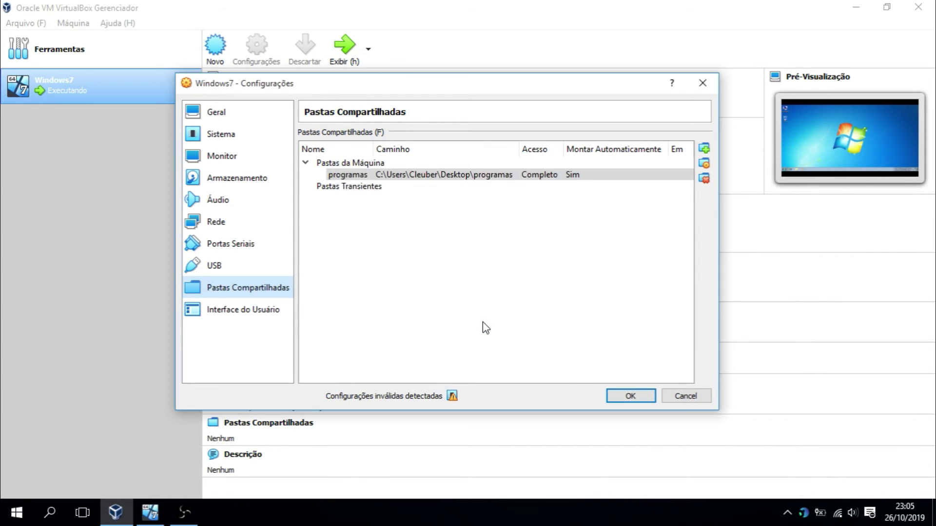
click(622, 398)
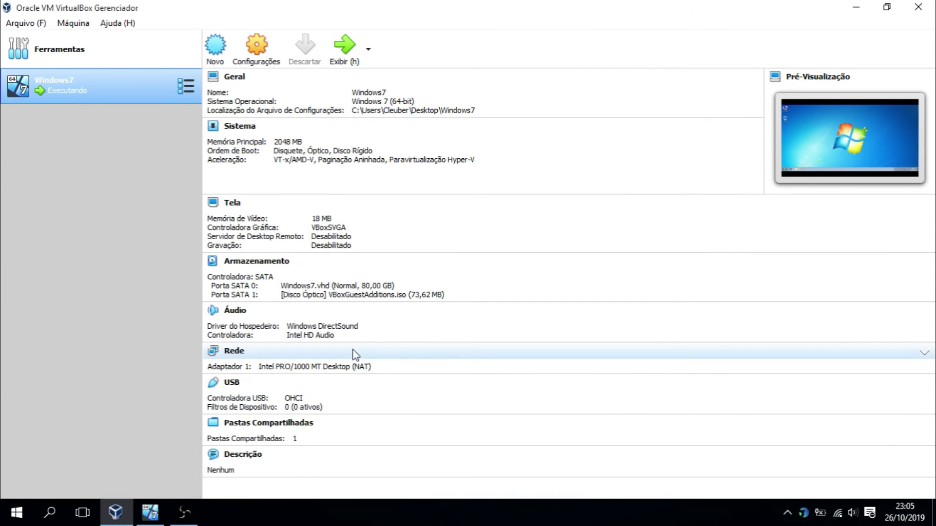
Switch back to the Windows7 guest and open the programas share on VBOXSVR through the network.
click(159, 513)
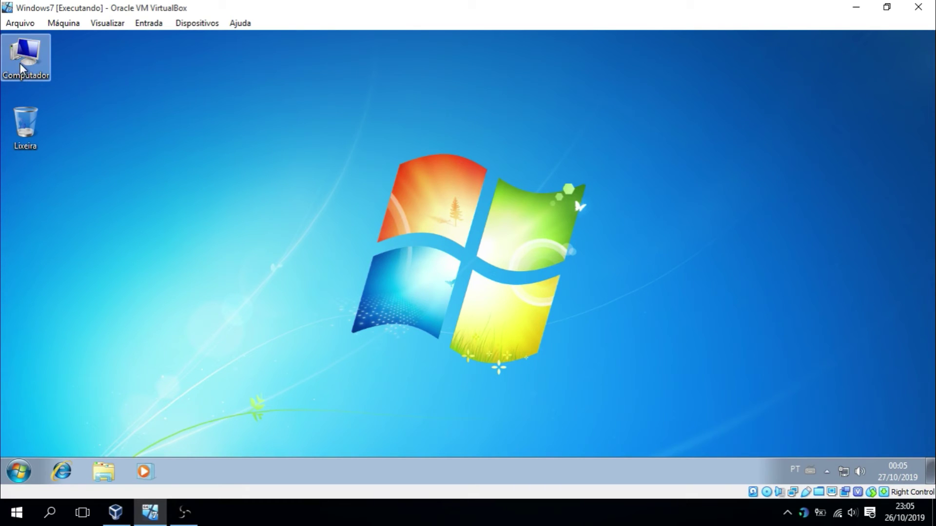
double_click(21, 76)
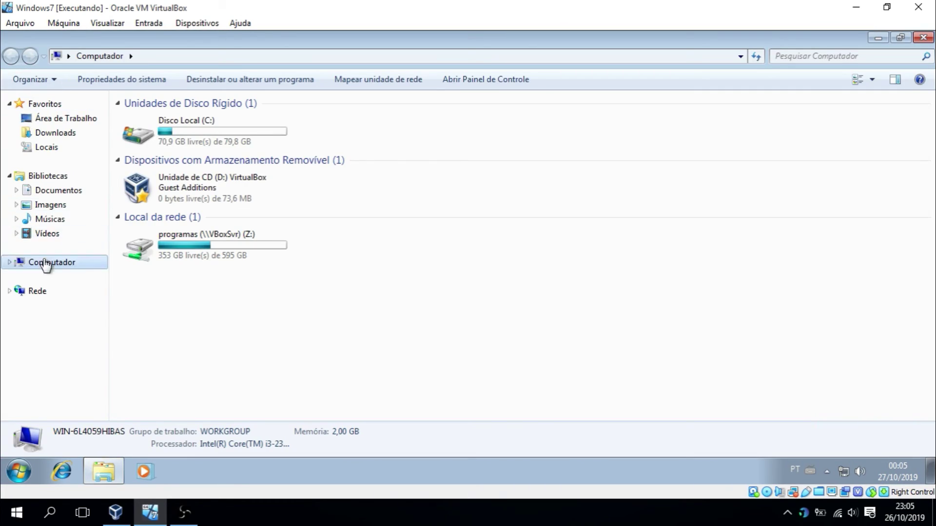
click(25, 296)
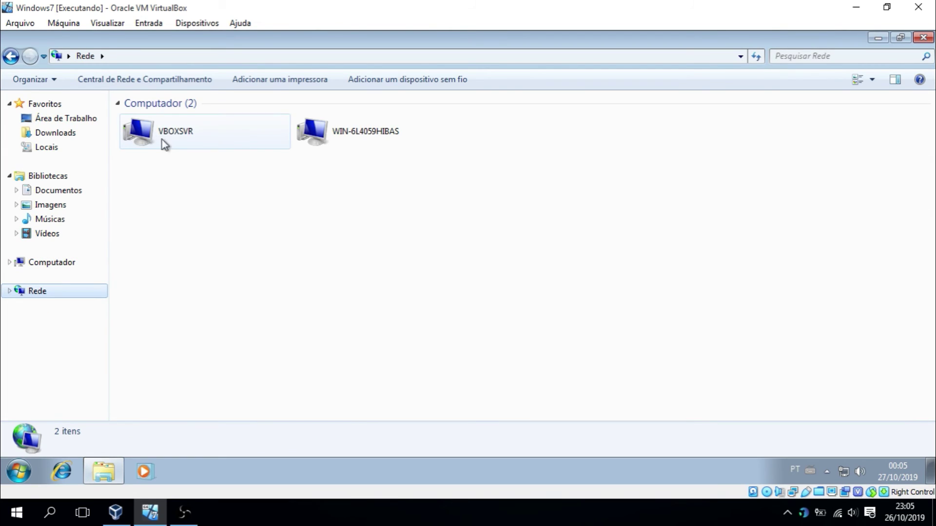
double_click(174, 142)
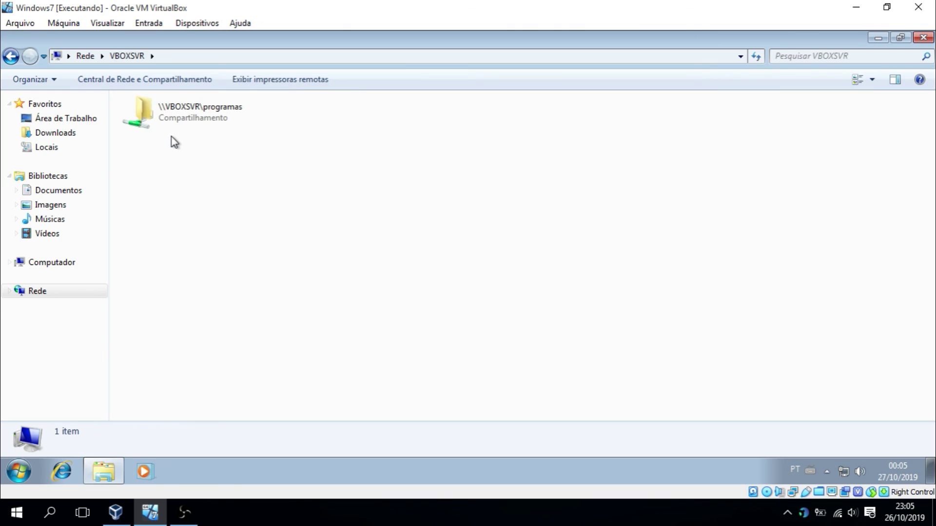
double_click(226, 113)
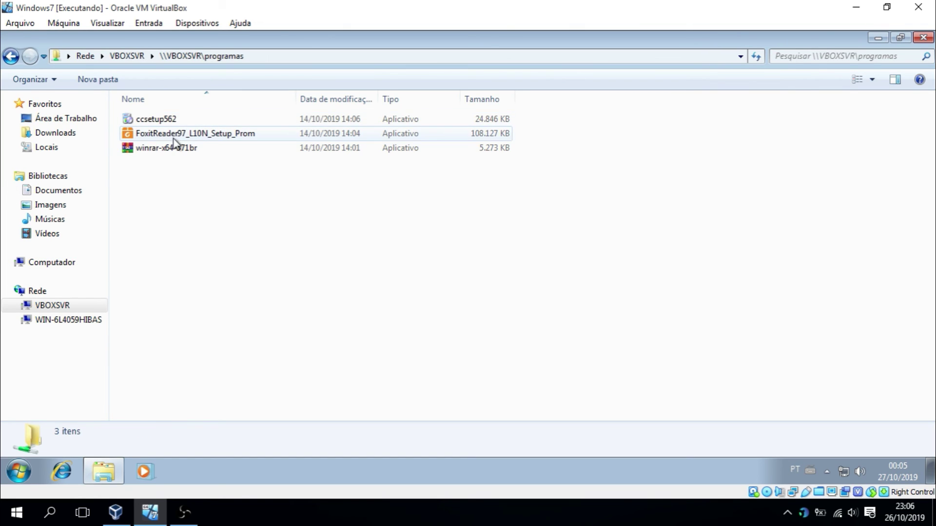